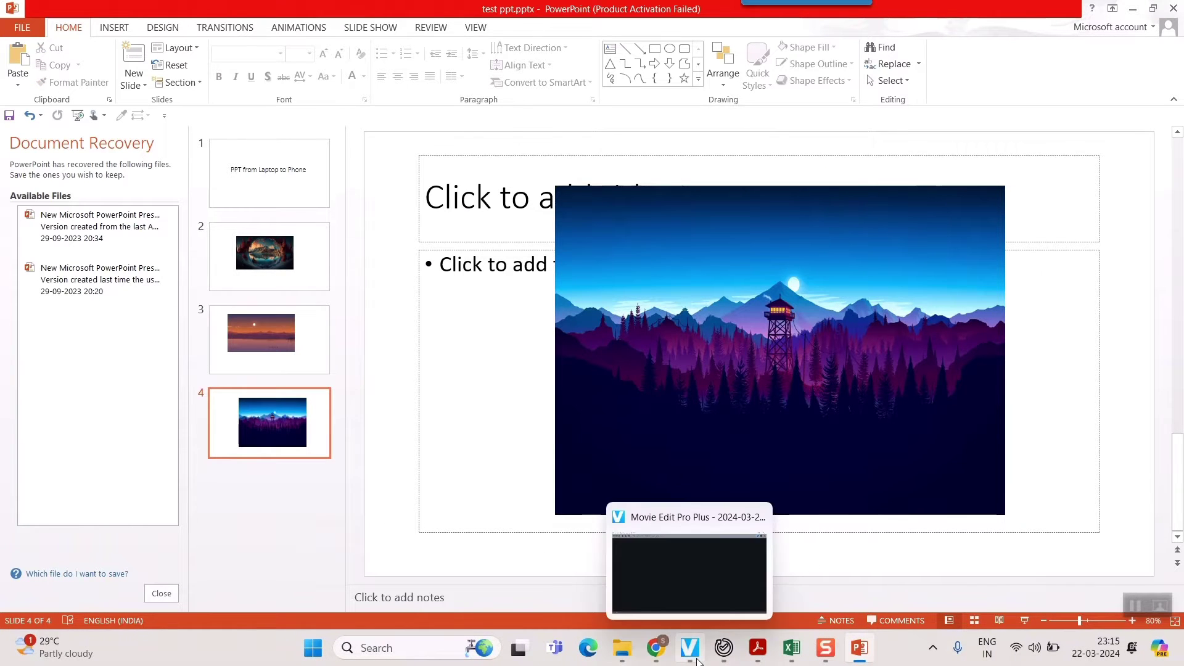
# - Maximize Chrome, search for 'google drive', and close the Google apps panel
pyautogui.moveTo(655, 648)
pyautogui.click(731, 555)
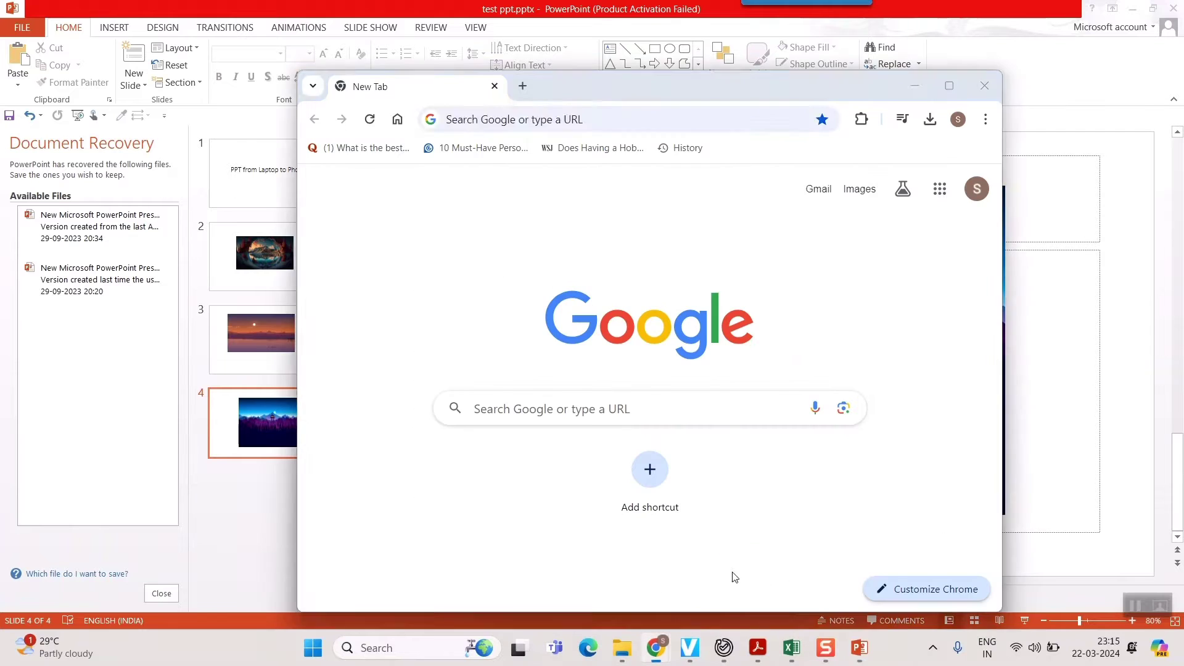
pyautogui.click(948, 85)
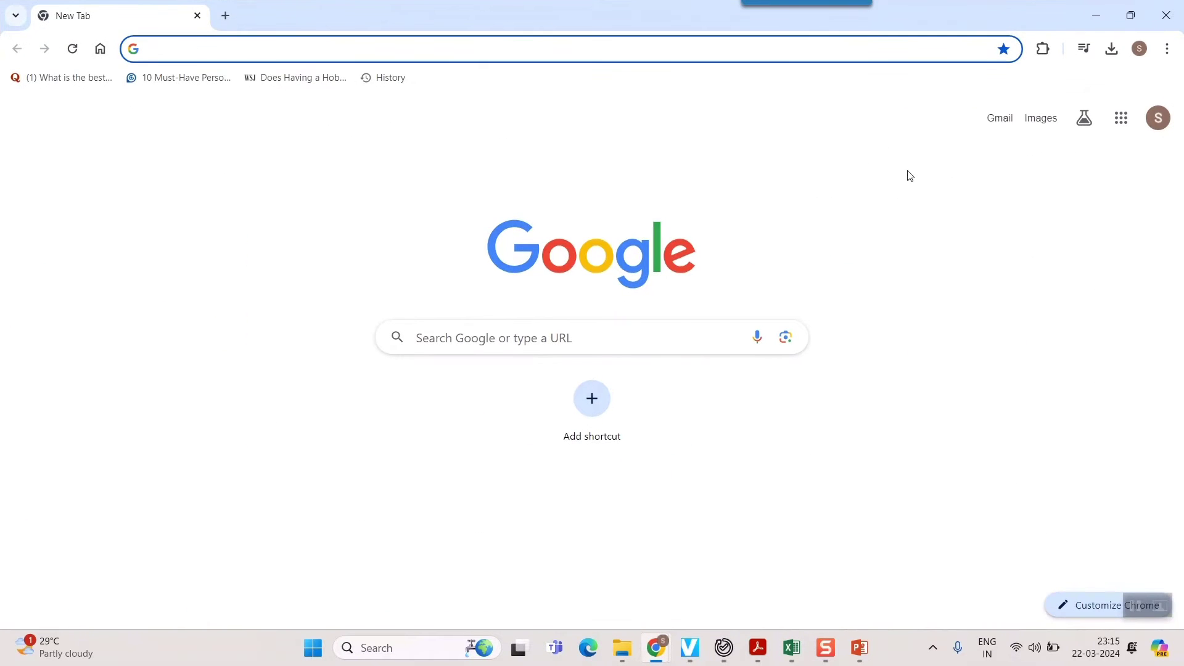
pyautogui.click(221, 53)
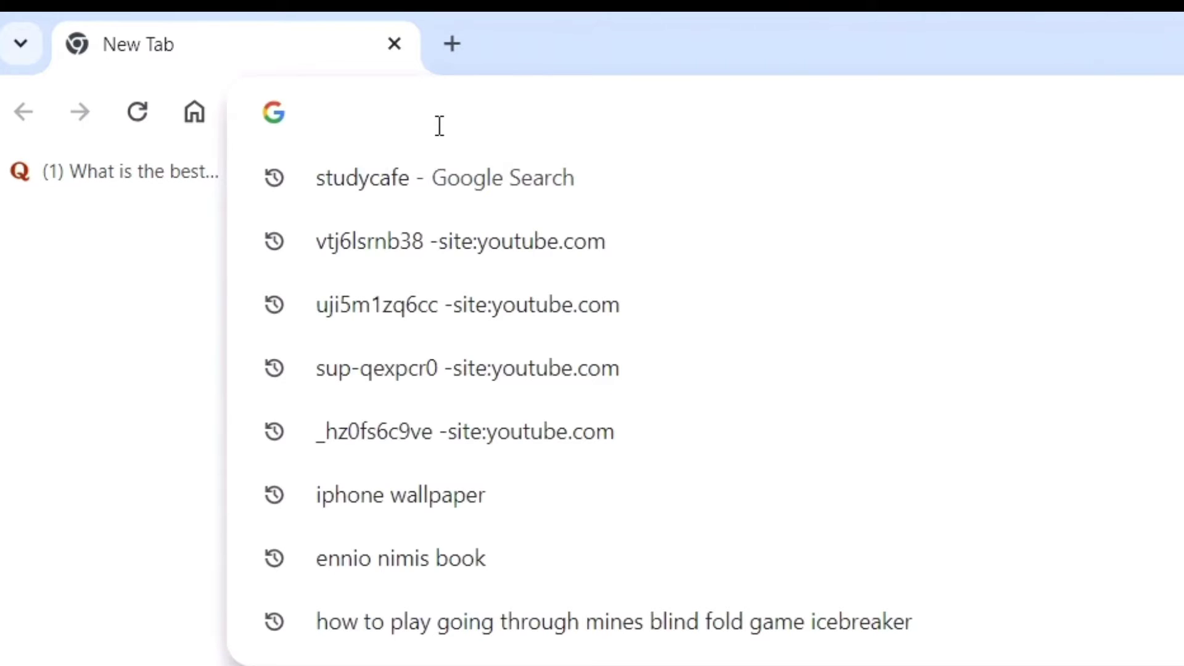
pyautogui.write('google driv')
pyautogui.press('Return')
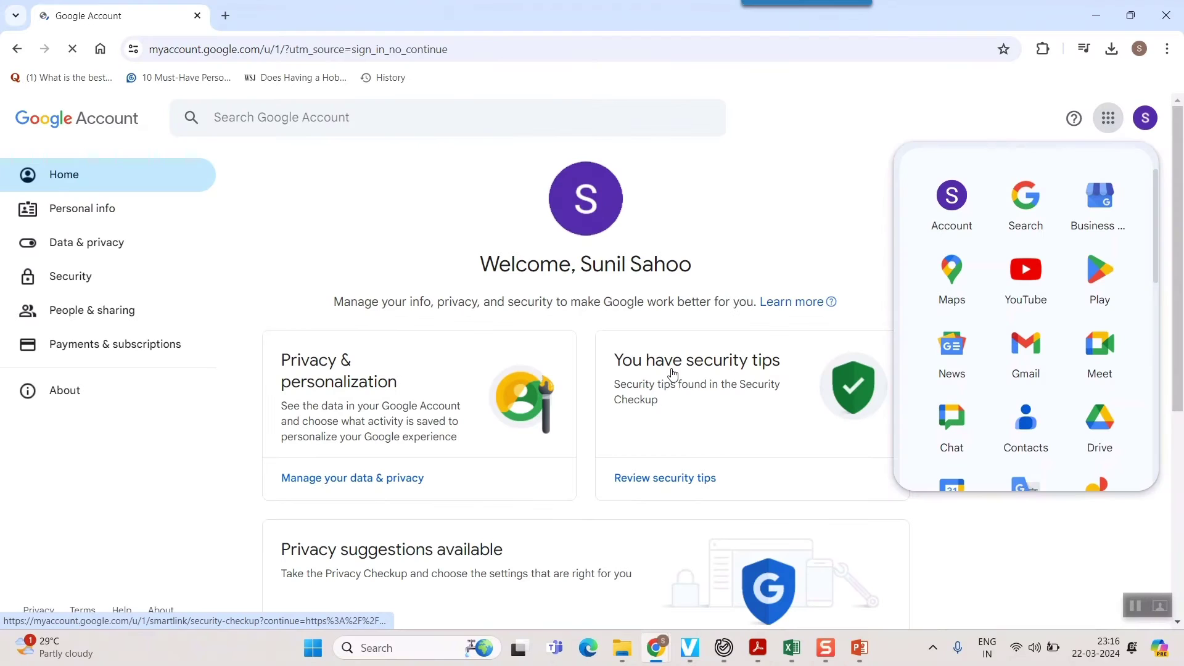
pyautogui.click(800, 214)
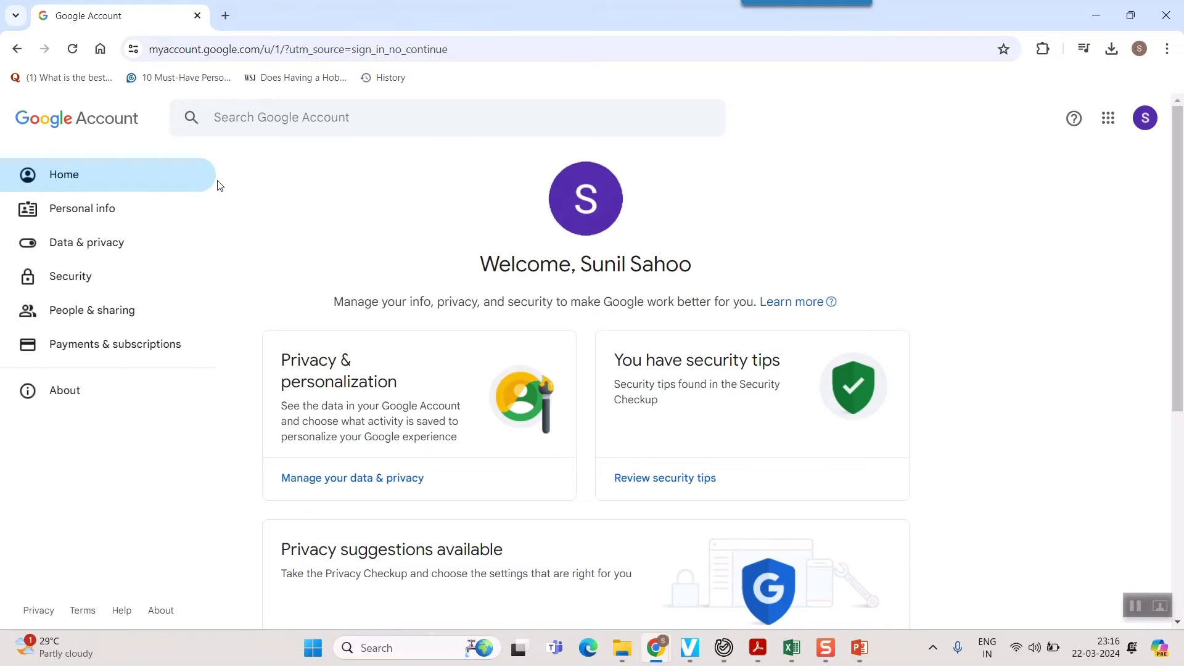
# - Open Google Drive from the apps grid, dismiss the notifications prompt, and use grid view
pyautogui.click(62, 178)
pyautogui.click(1108, 118)
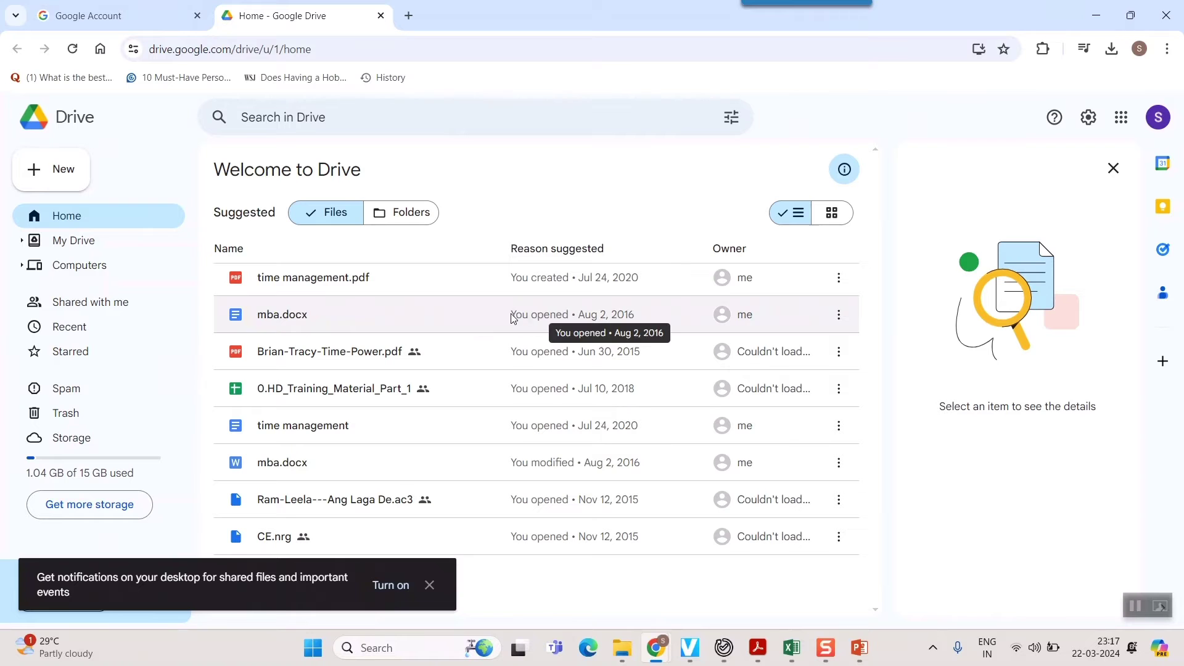
pyautogui.click(429, 586)
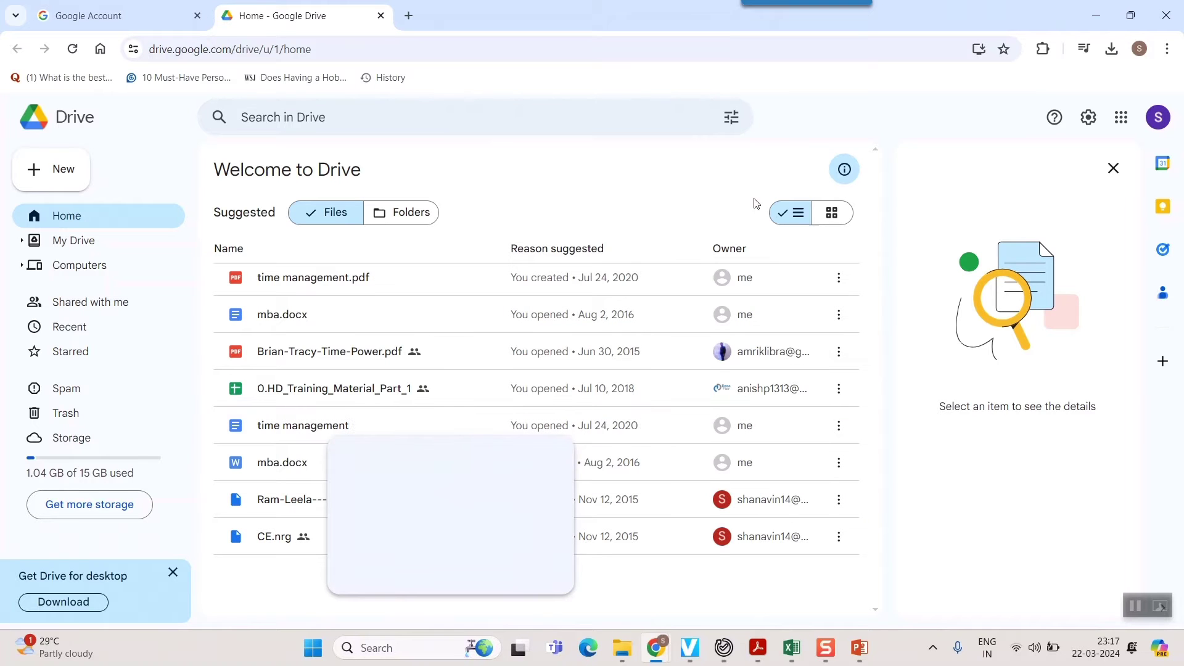
pyautogui.click(835, 215)
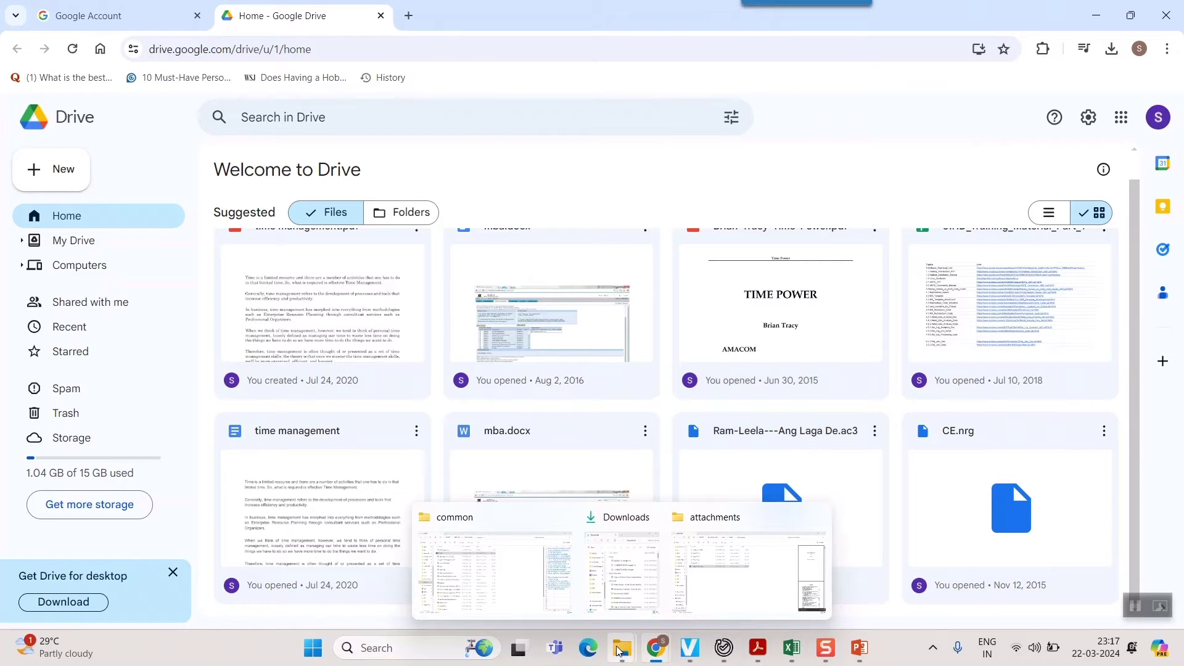
# - Minimize windows to the desktop, then restore Chrome as a smaller, repositioned window
pyautogui.click(1096, 14)
pyautogui.click(1139, 13)
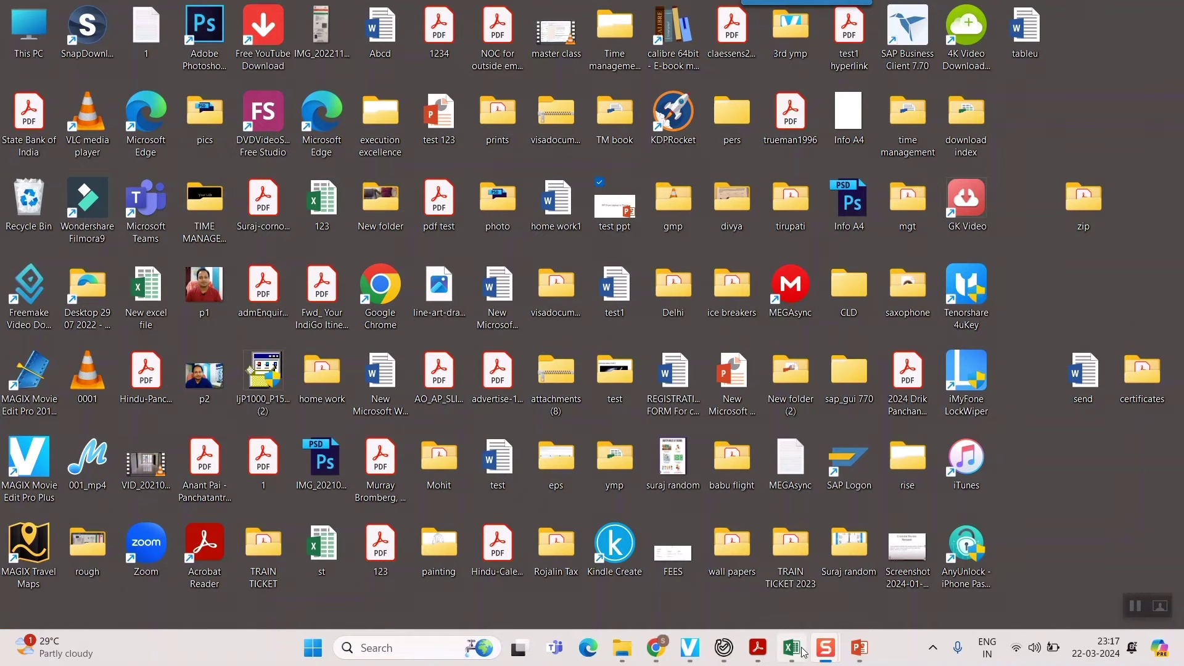
pyautogui.moveTo(655, 647)
pyautogui.click(742, 569)
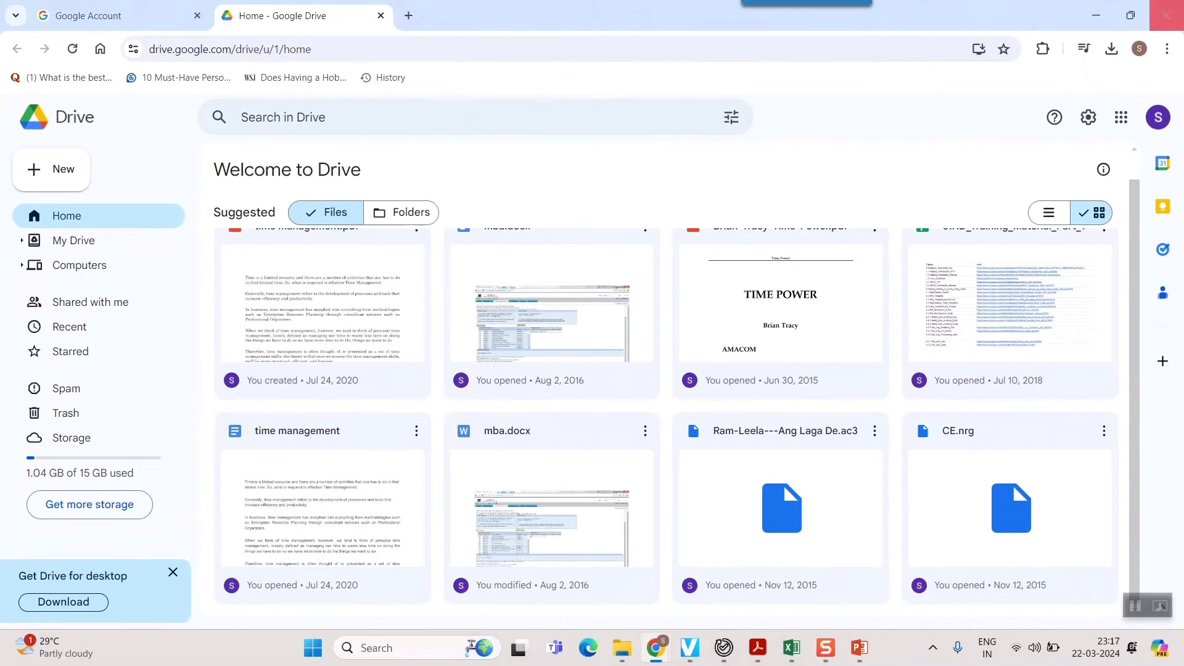
pyautogui.click(1130, 14)
pyautogui.moveTo(845, 92); pyautogui.dragTo(1030, 218)
pyautogui.moveTo(939, 203); pyautogui.dragTo(627, 82)
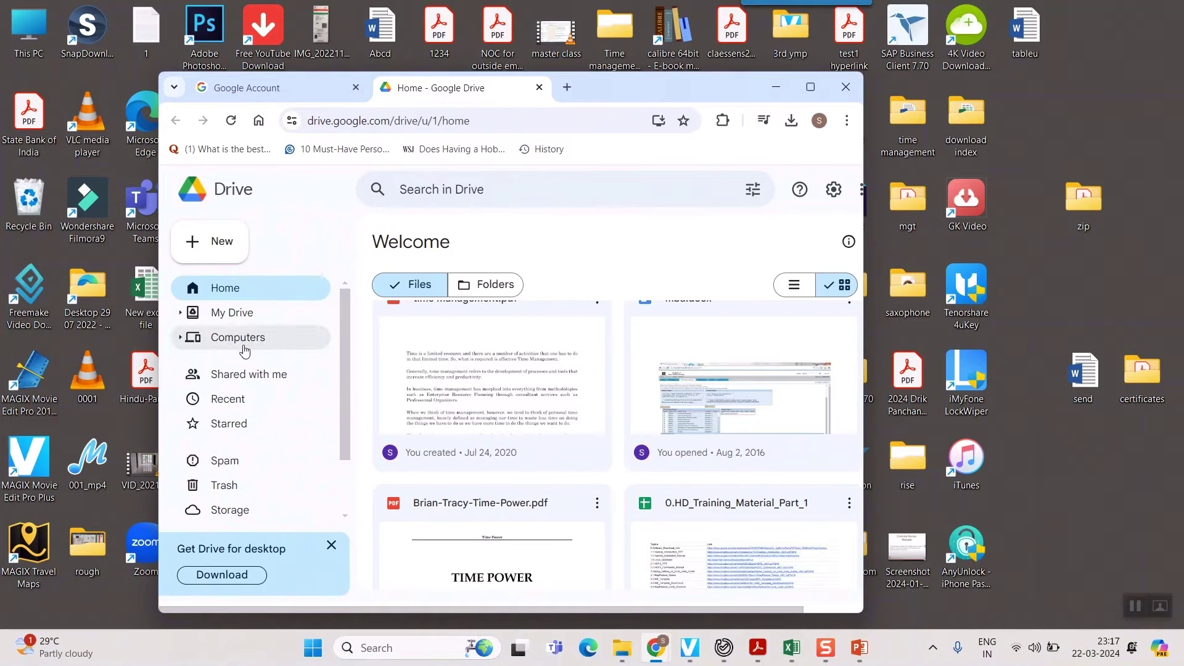
# - Upload test ppt from the Desktop folder, sorted newest first, to Google Drive
pyautogui.click(215, 244)
pyautogui.click(217, 276)
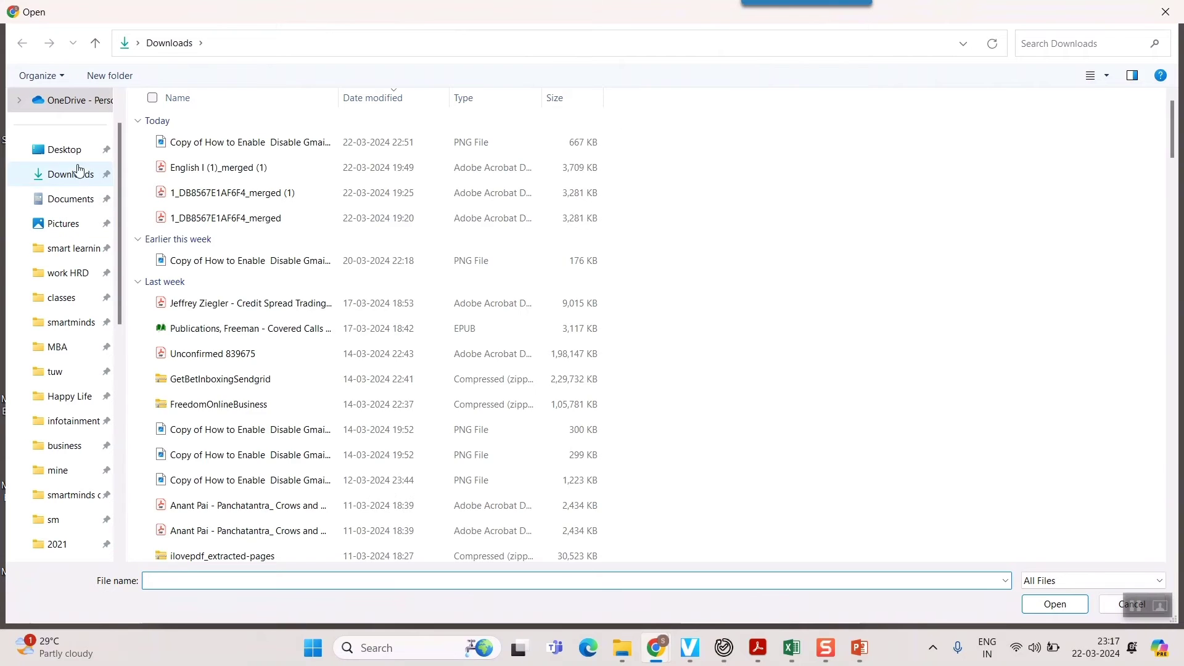
pyautogui.click(67, 152)
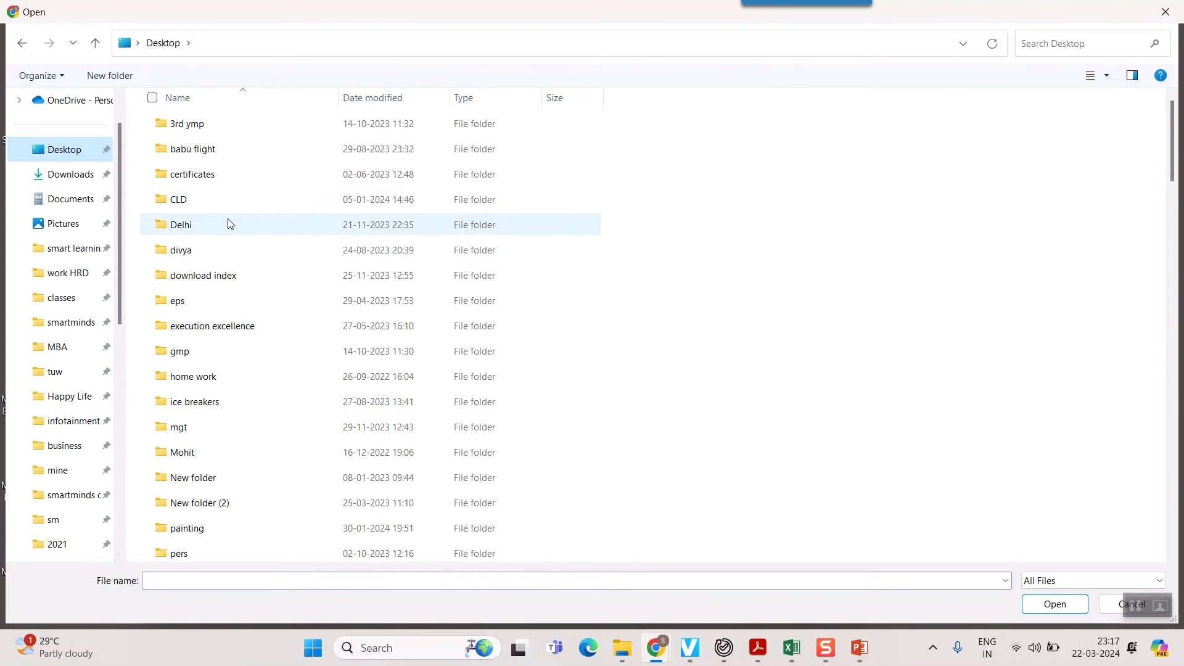
pyautogui.click(366, 98)
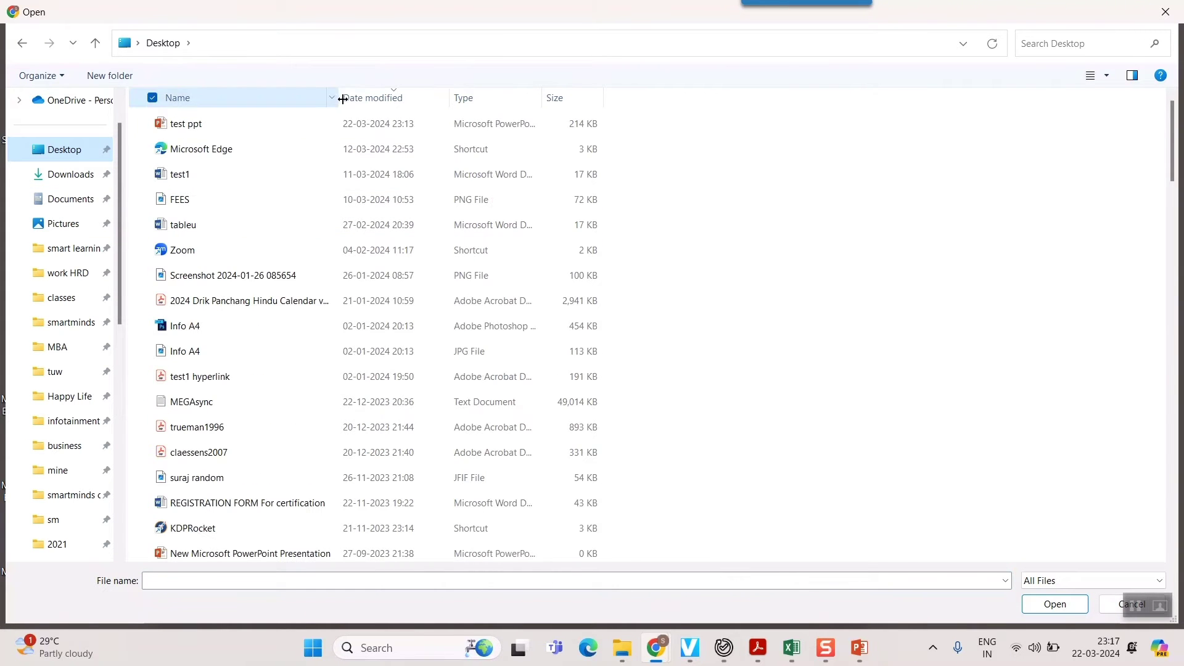
pyautogui.moveTo(185, 123)
pyautogui.doubleClick(174, 126)
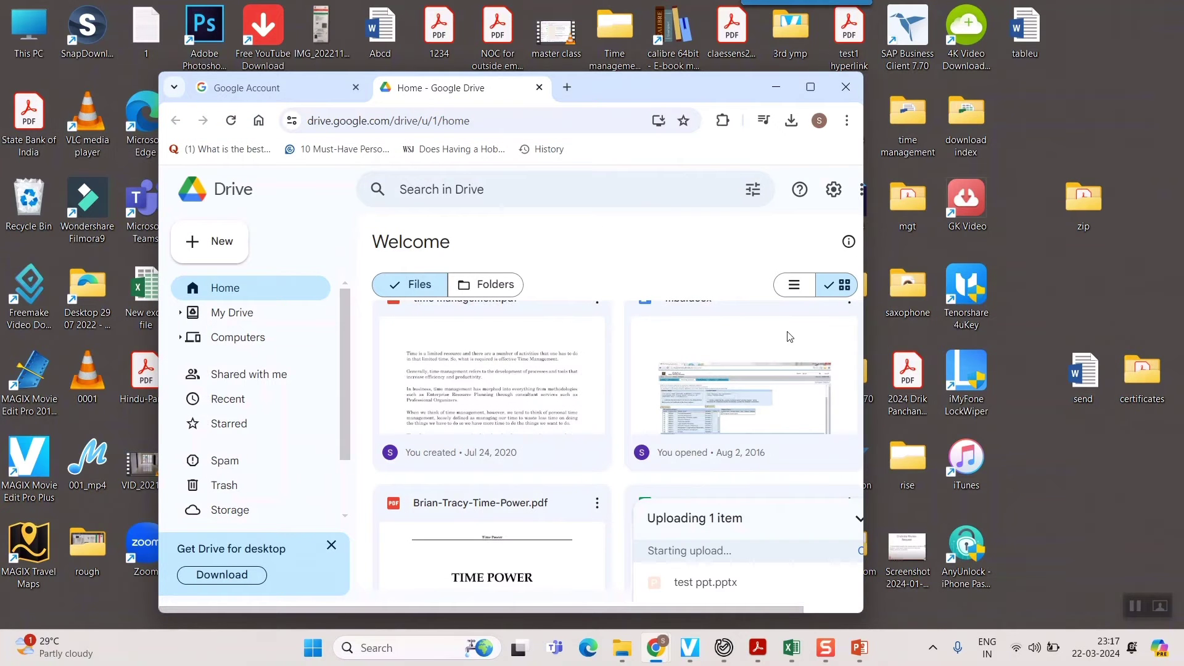
# - Maximize the browser, collapse the upload panel, check My Drive, and return Home
pyautogui.click(811, 88)
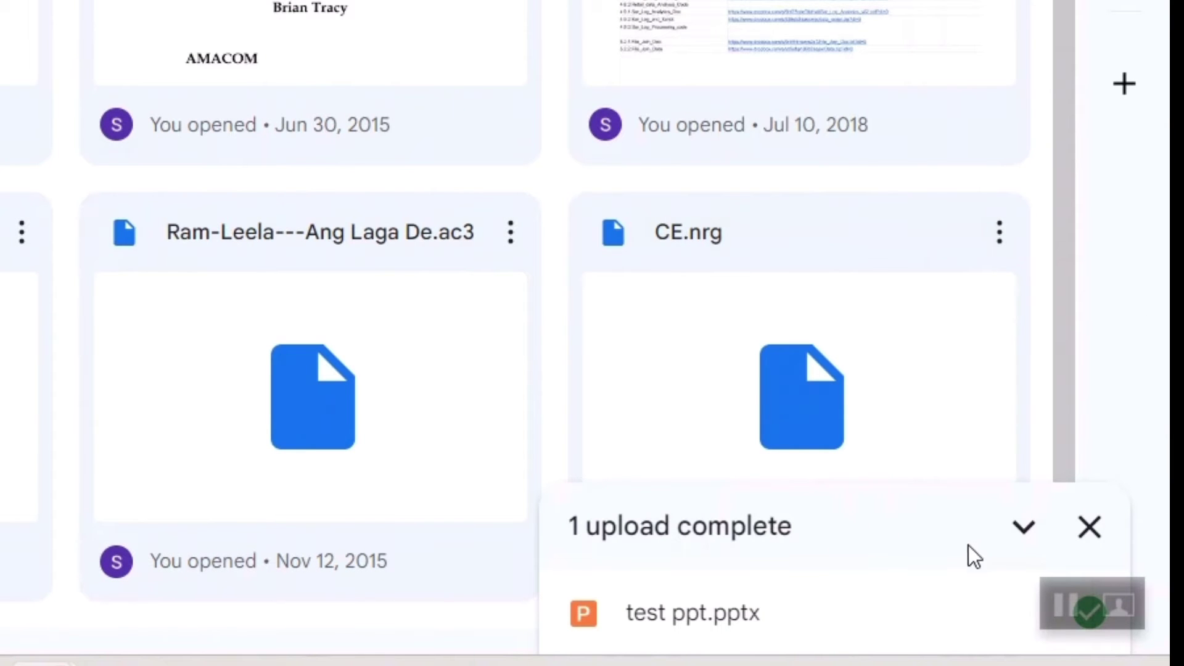
pyautogui.click(1021, 528)
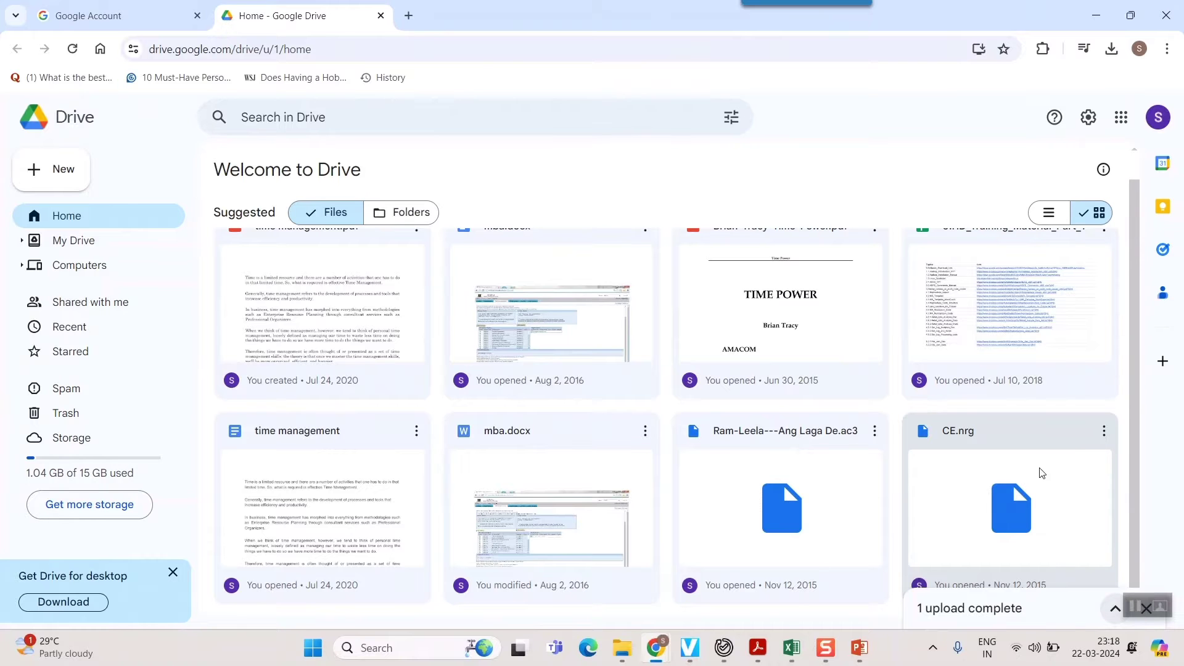
pyautogui.scroll(1, 1120, 305)
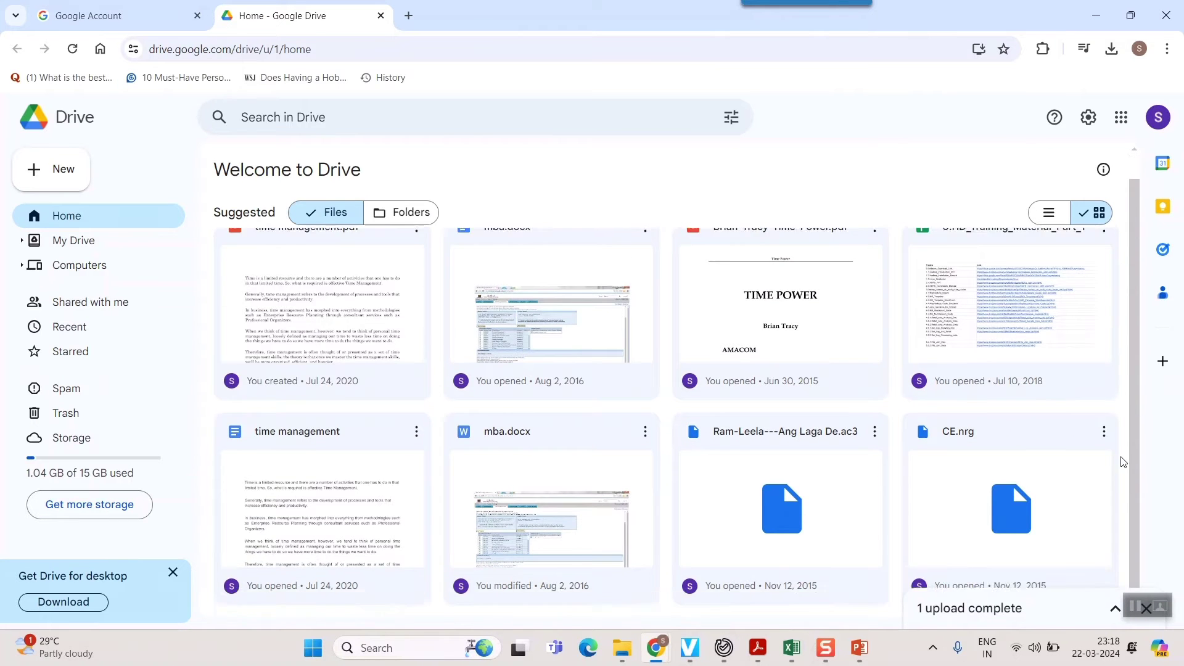
pyautogui.hotkey('alt', 'Left')
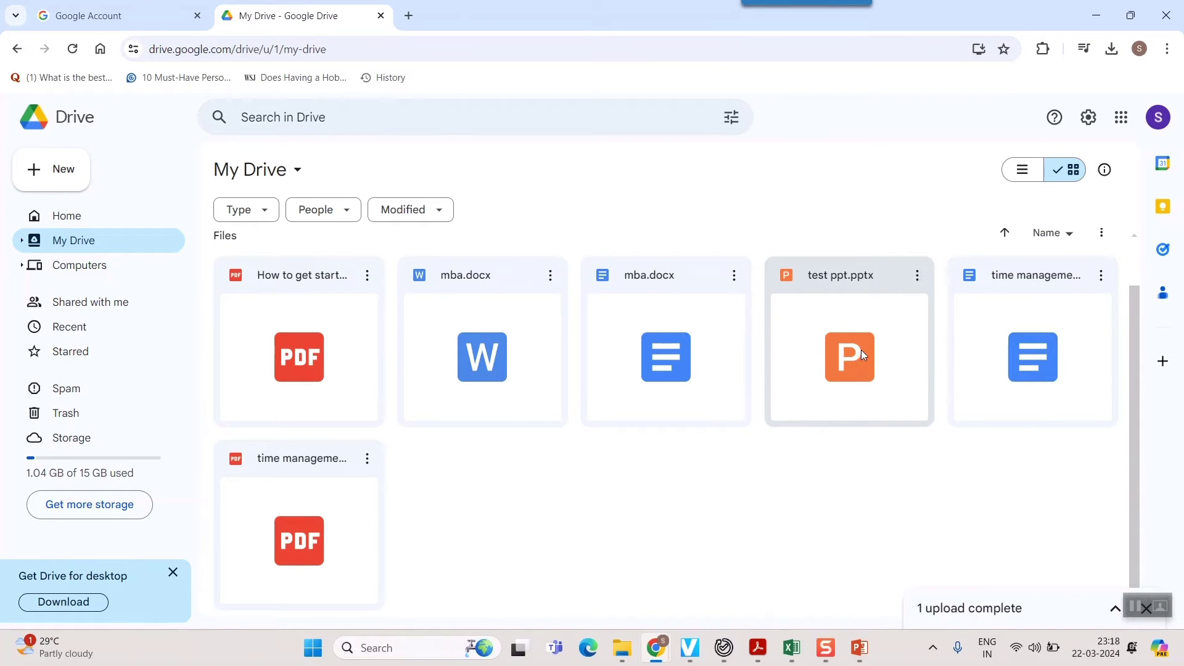
pyautogui.click(66, 215)
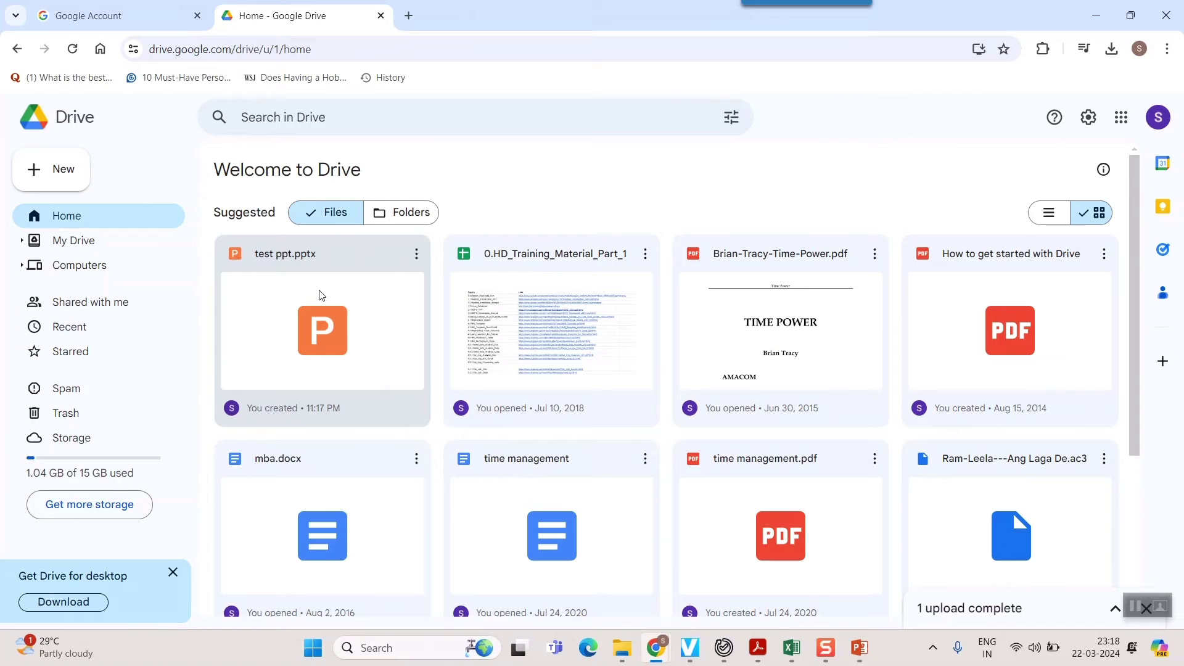
# - Share test ppt.pptx with 'Anyone with the link' as viewer and copy its link
pyautogui.click(416, 253)
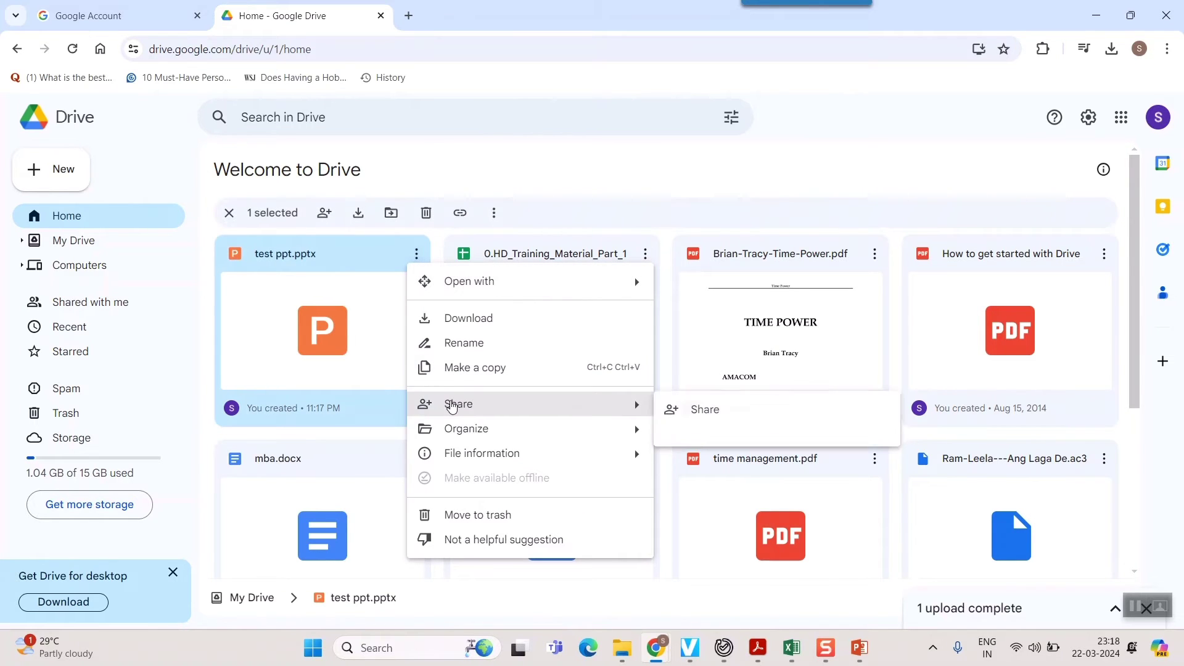
pyautogui.moveTo(457, 404)
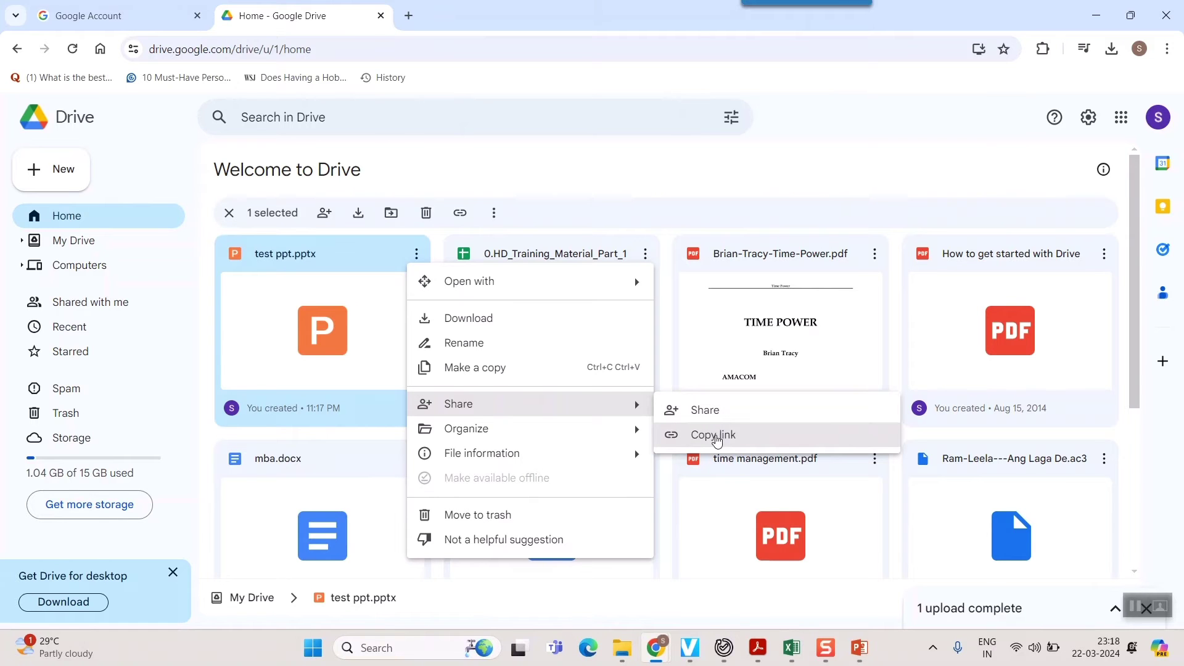
pyautogui.click(707, 412)
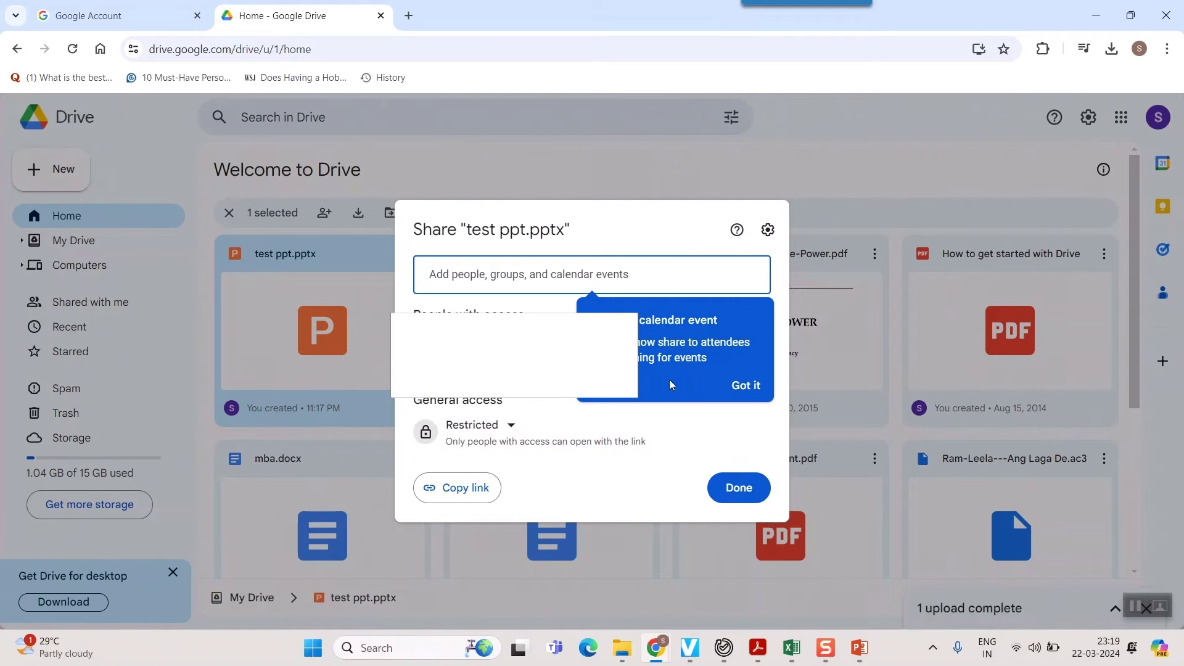
pyautogui.click(734, 394)
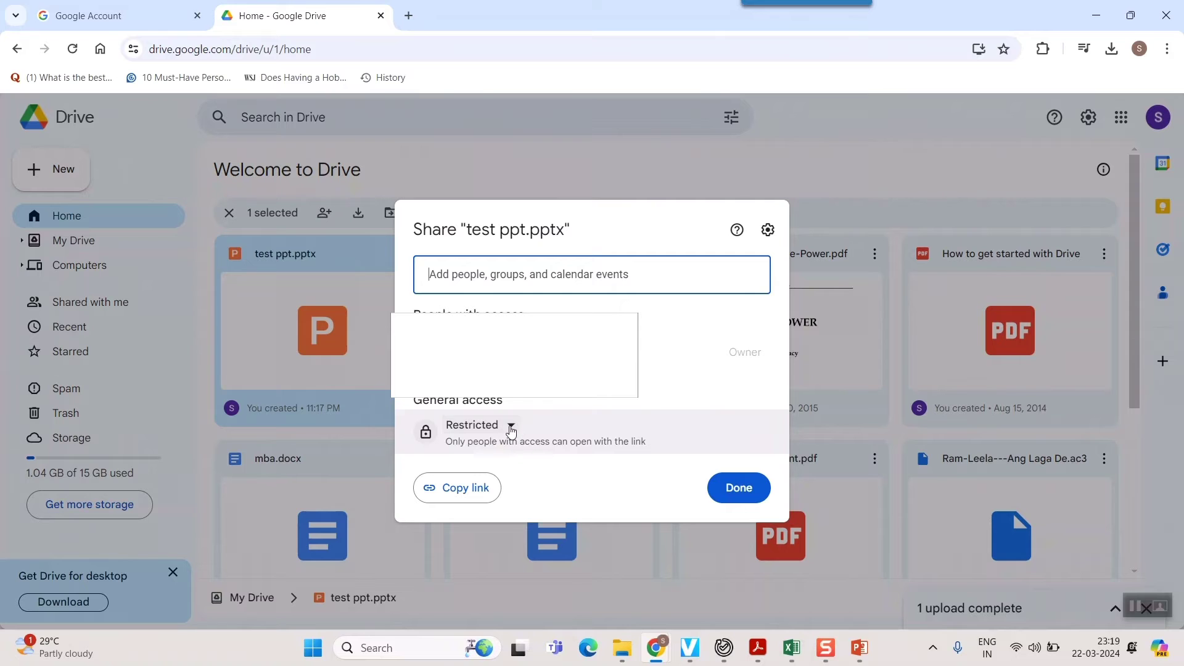
pyautogui.click(510, 427)
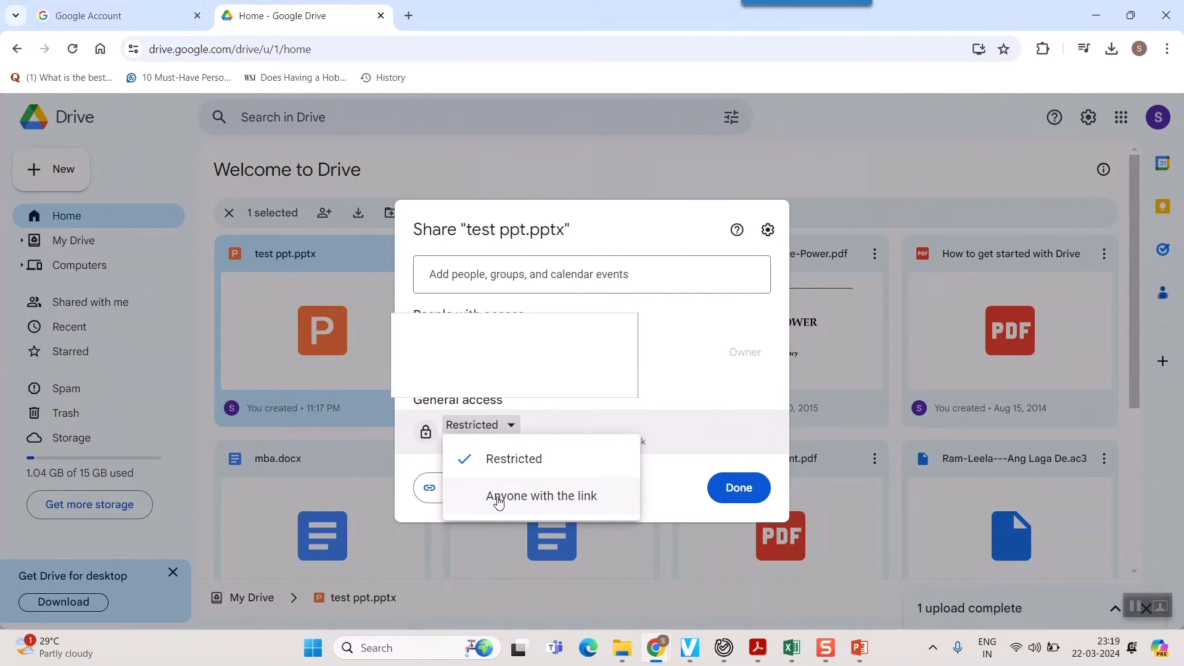
pyautogui.click(498, 499)
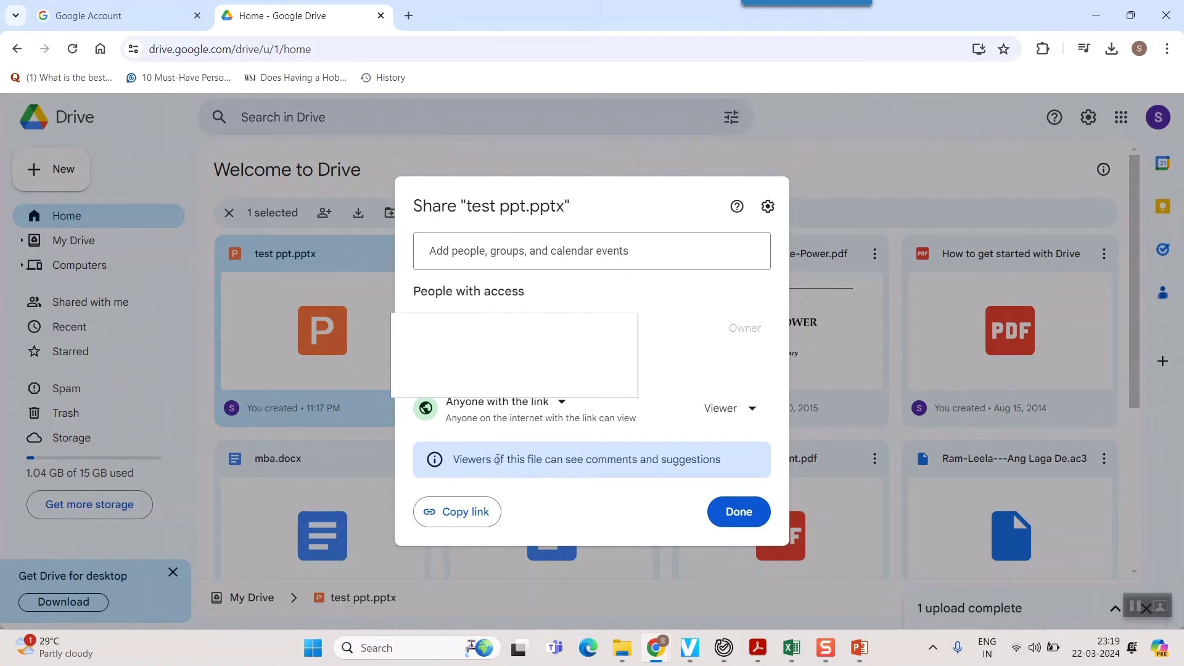
pyautogui.click(458, 522)
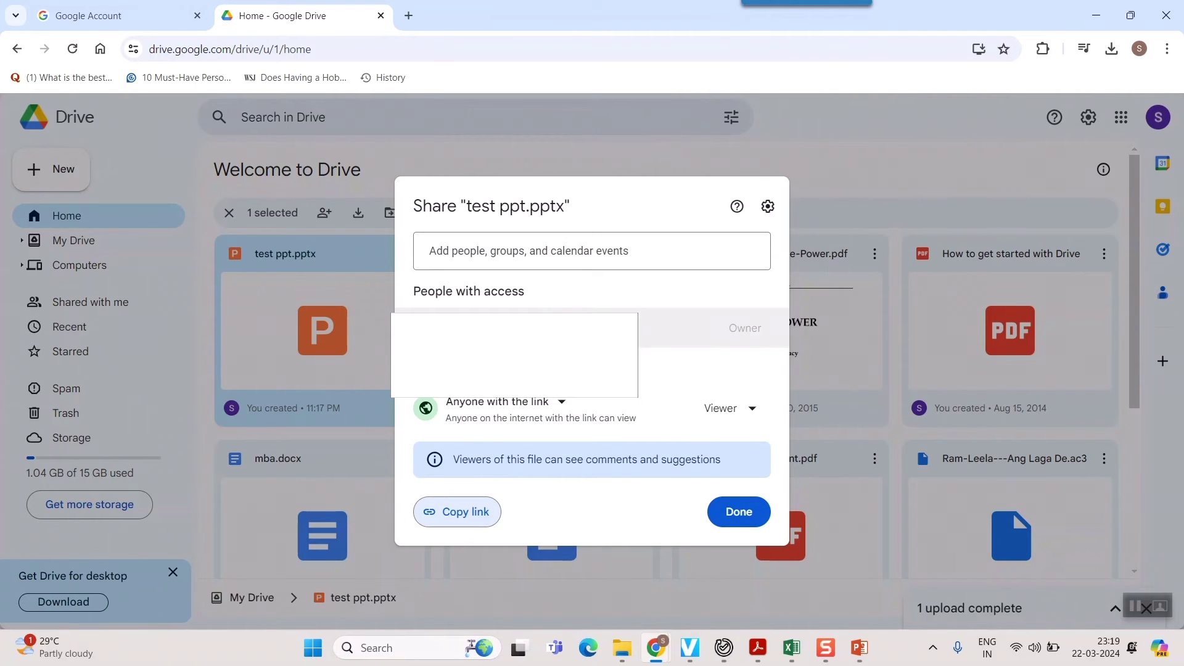
# - Reconfirm 'Anyone with the link' access and copy the share link again
pyautogui.click(562, 403)
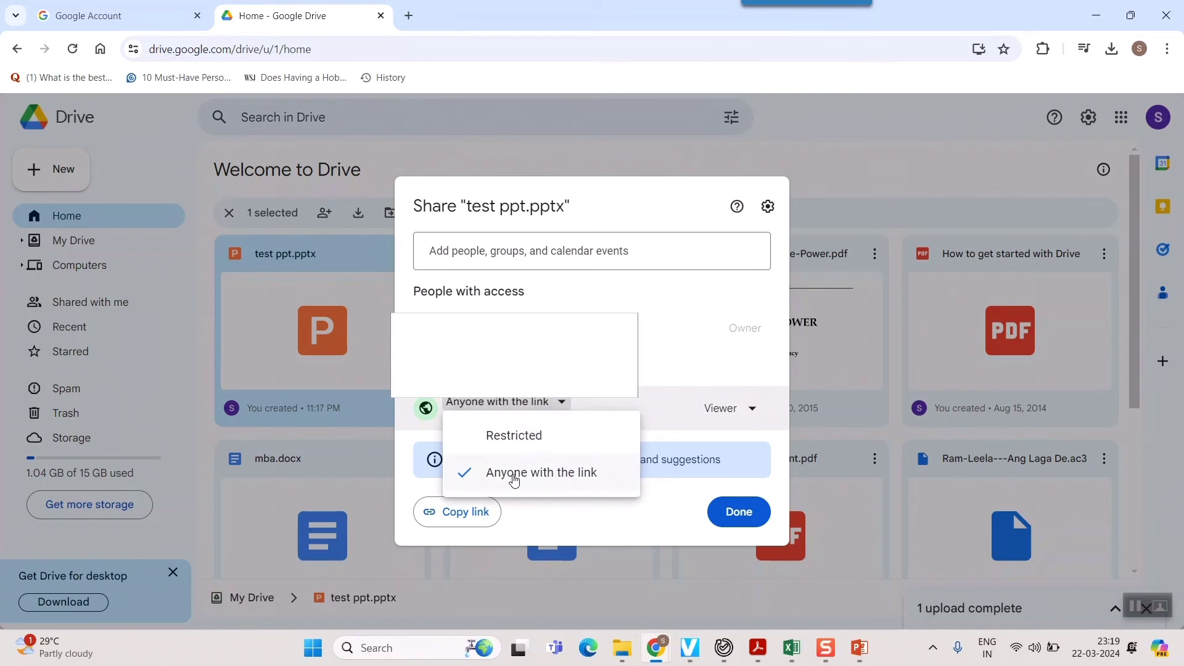
pyautogui.click(546, 472)
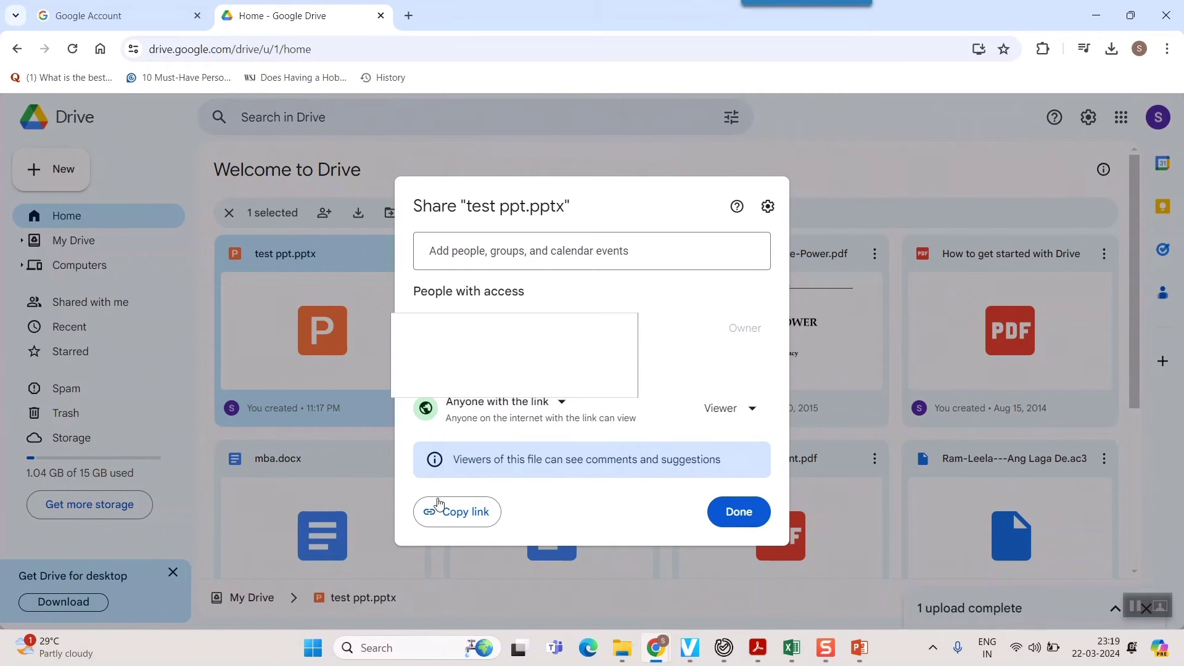
pyautogui.click(459, 512)
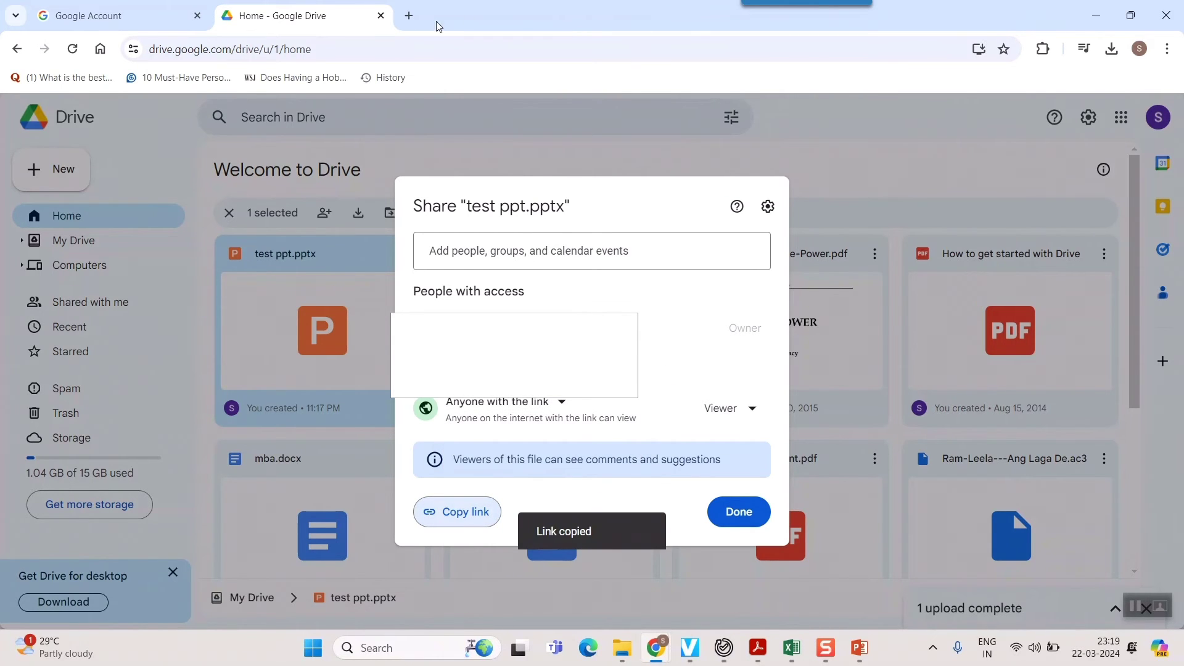
# - Start a new browser tab for Gmail
pyautogui.click(408, 16)
pyautogui.write('gma')
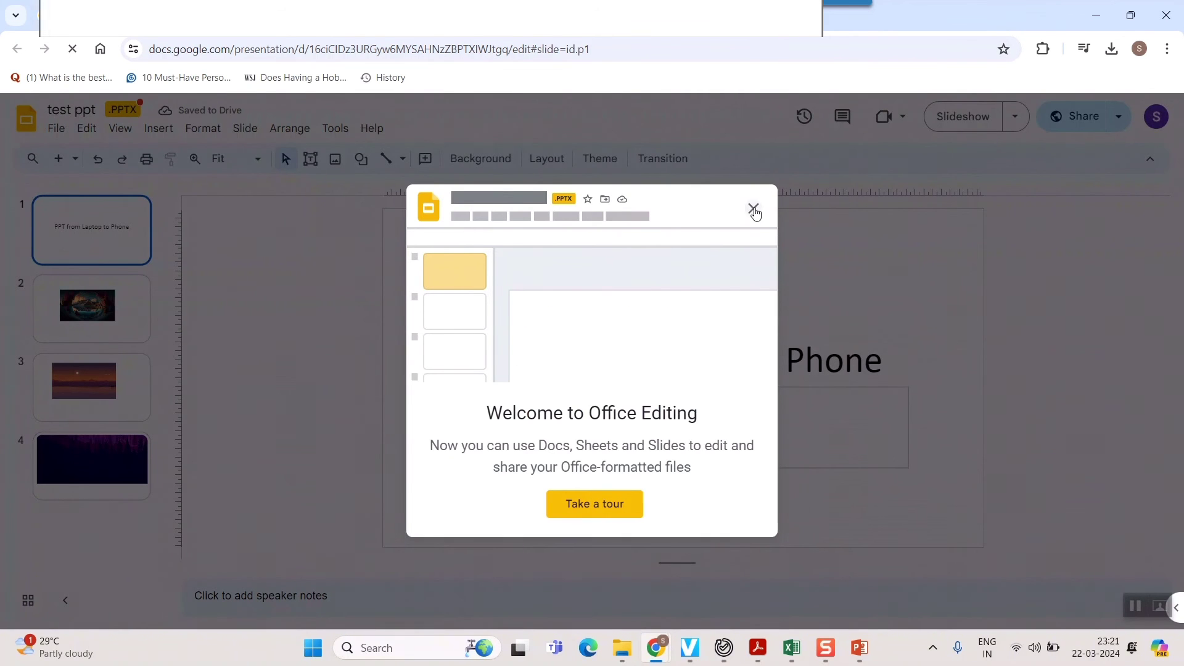
# - Dismiss the Office Editing welcome, download test ppt as Microsoft PowerPoint (.pptx), and confirm completion
pyautogui.click(753, 208)
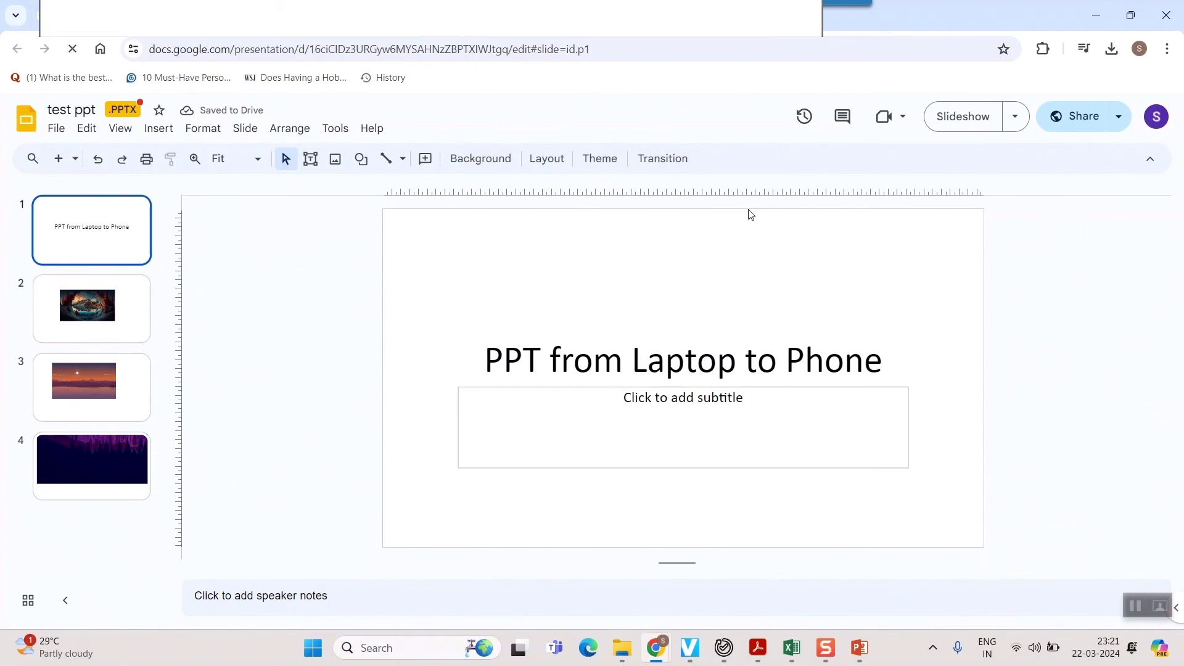
pyautogui.click(55, 130)
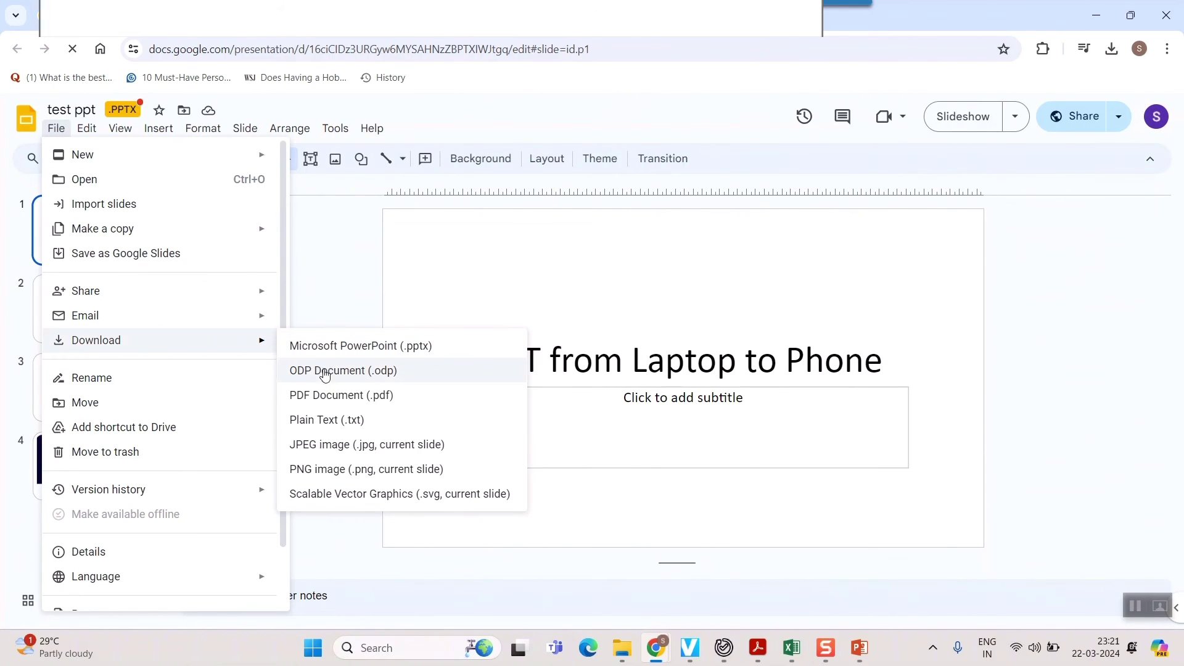
pyautogui.moveTo(95, 339)
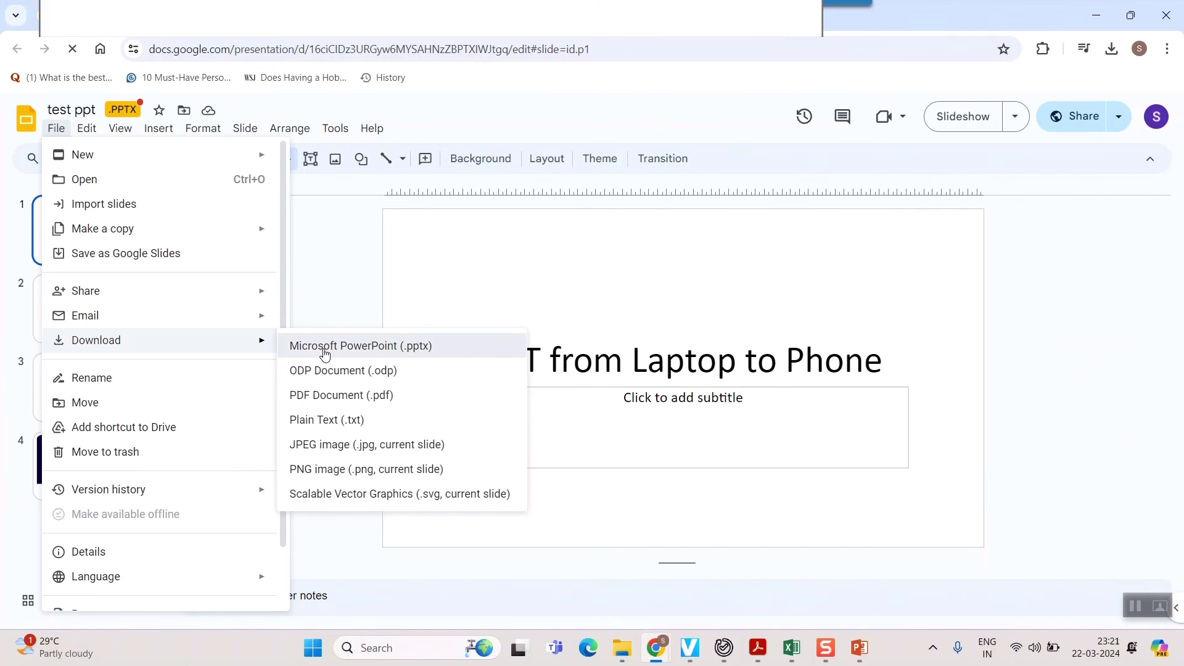
pyautogui.click(324, 347)
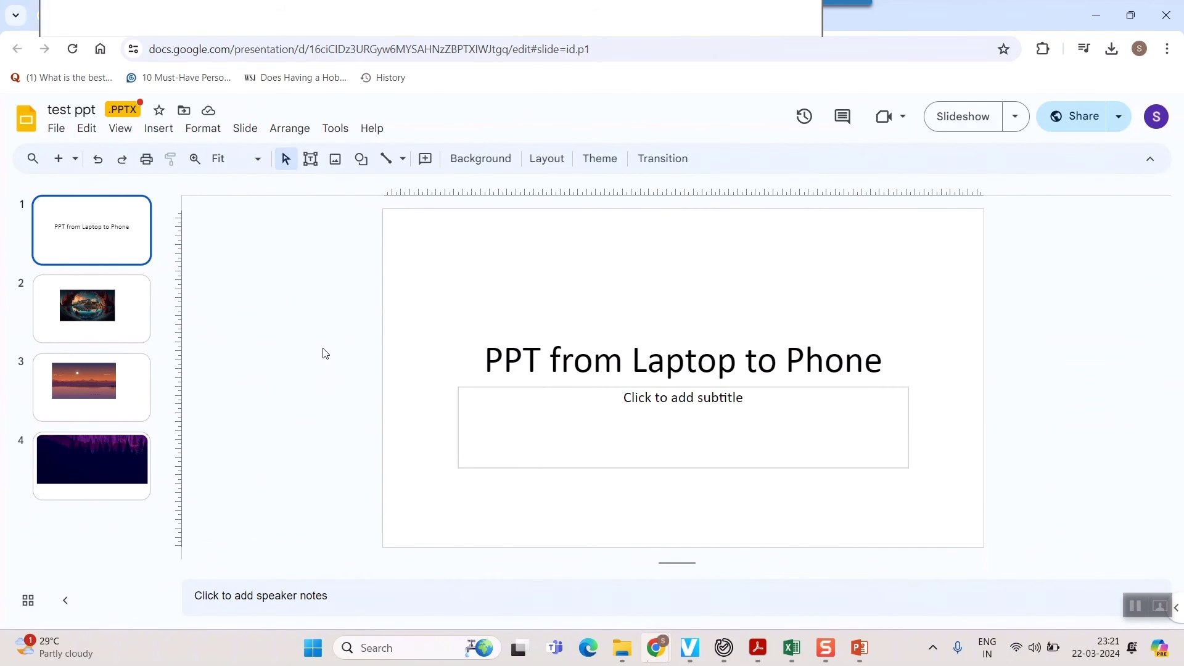
pyautogui.click(1113, 49)
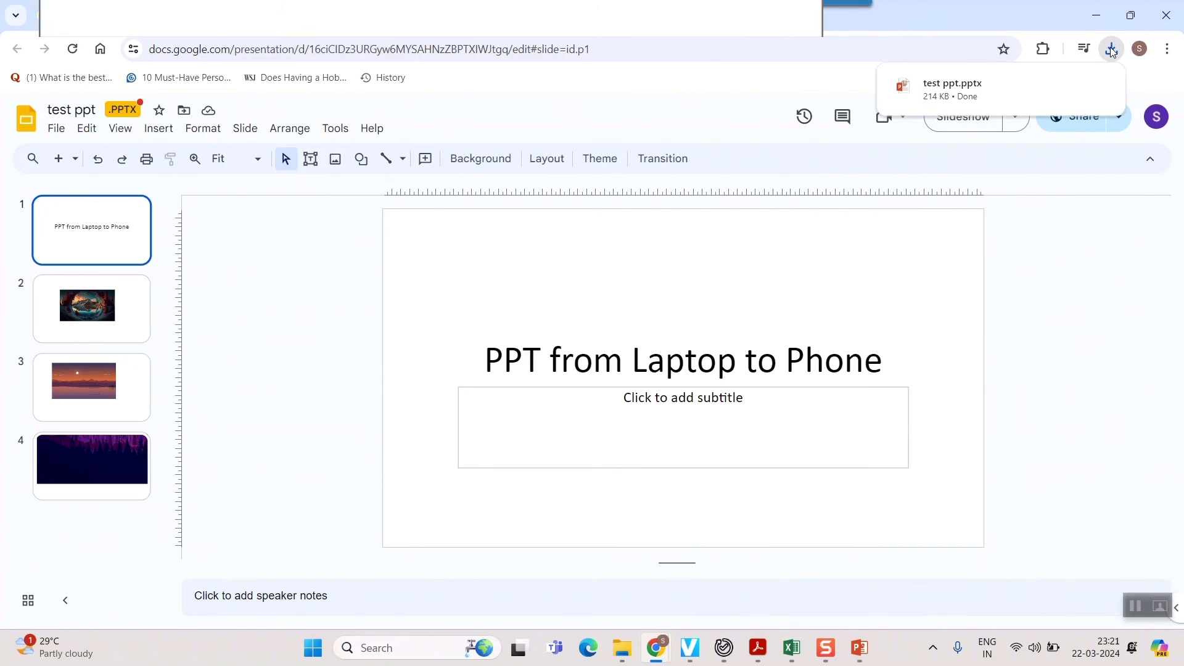